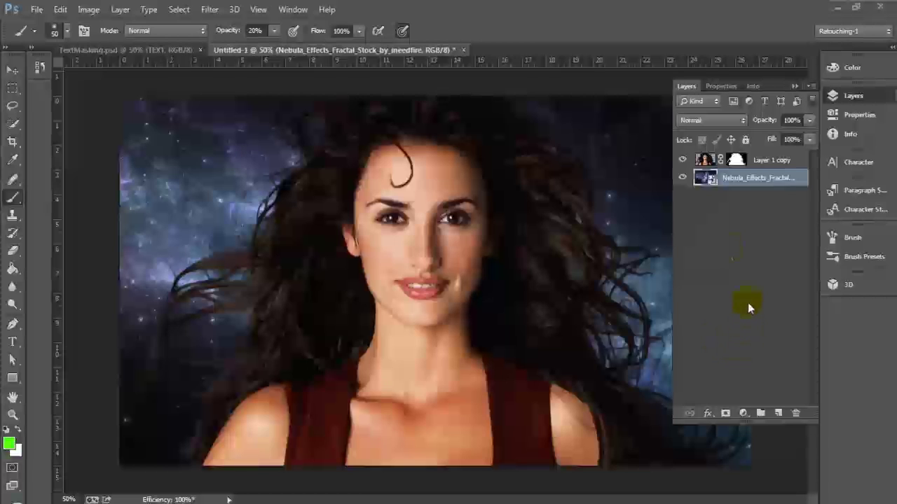
Delete the masked Layer 1 copy, returning to the unmasked Layer 1 photo on blue.
{"action": "right_click", "coordinate": [737, 162]}
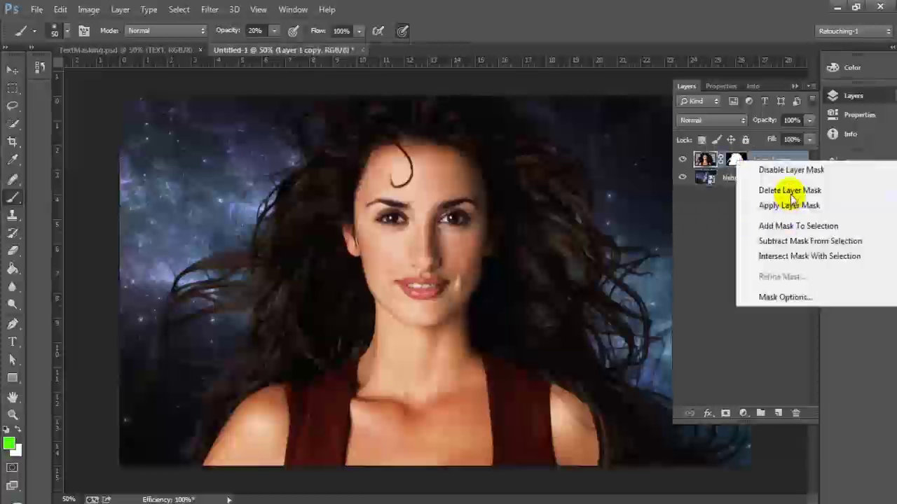
{"action": "left_click_drag", "start_coordinate": [778, 159], "coordinate": [797, 415]}
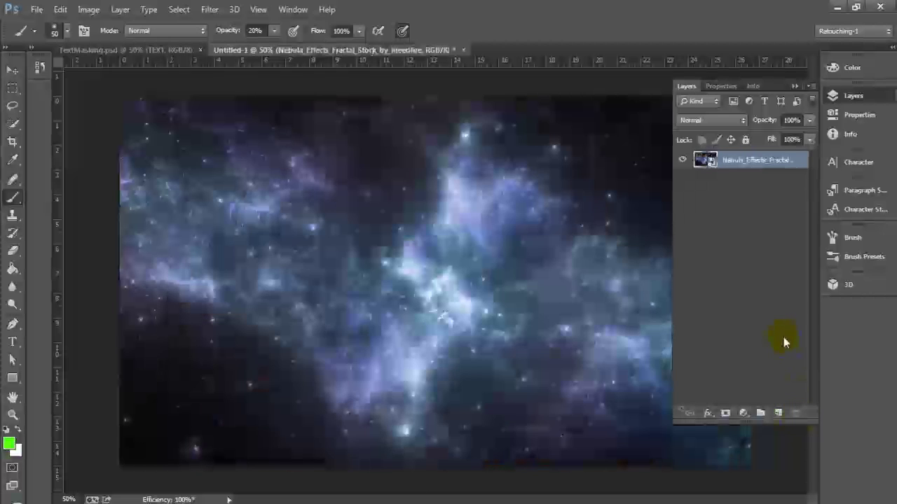
{"action": "key", "text": "ctrl+alt+z"}
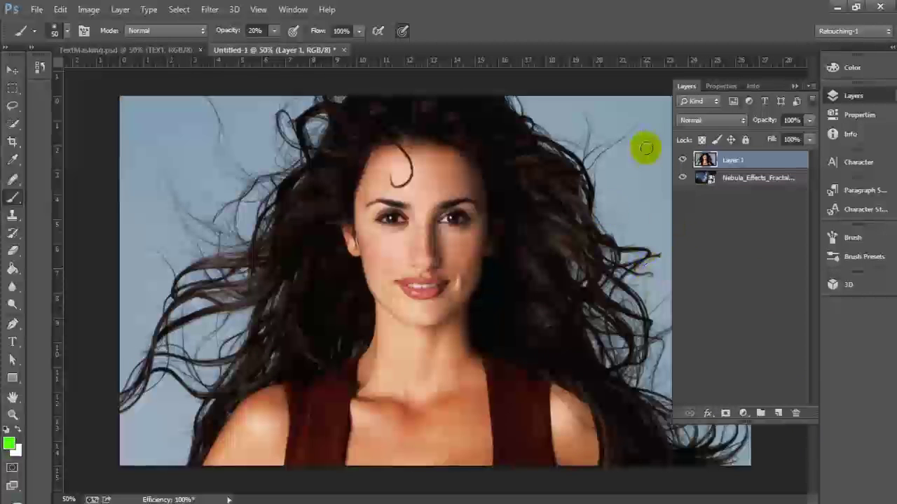
Open Select > Color Range and set its Selection Preview to None.
{"action": "left_click", "coordinate": [208, 10]}
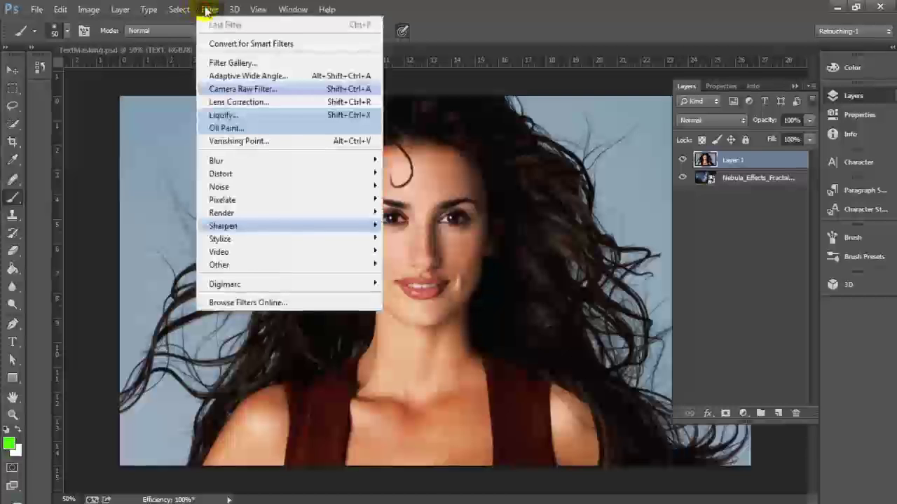
{"action": "mouse_move", "coordinate": [178, 9]}
{"action": "left_click", "coordinate": [232, 137]}
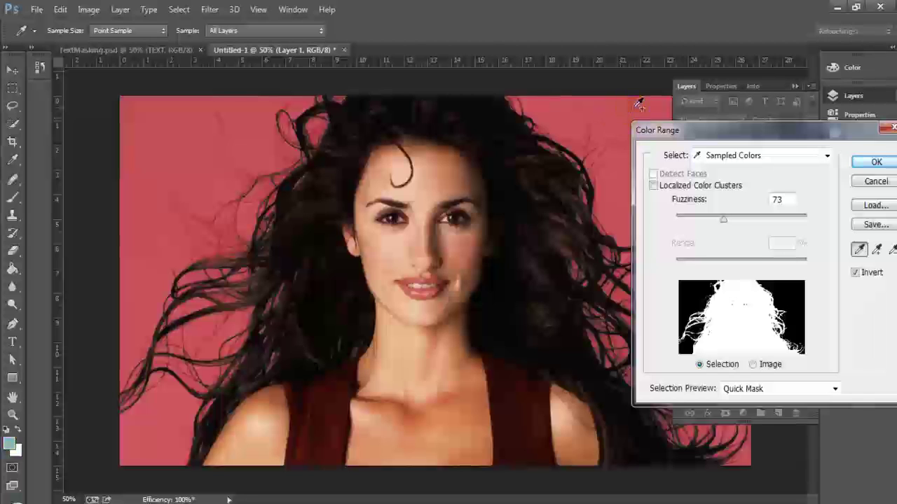
{"action": "left_click", "coordinate": [676, 154]}
{"action": "left_click", "coordinate": [616, 94]}
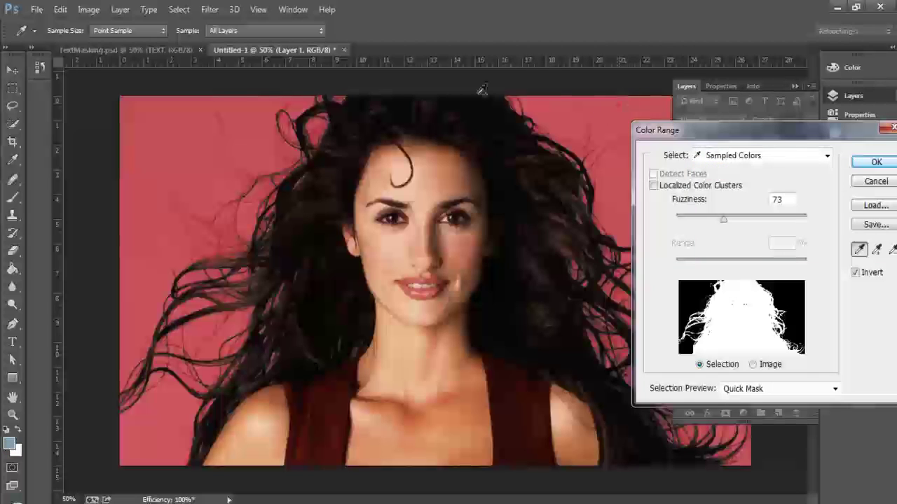
{"action": "left_click", "coordinate": [753, 365]}
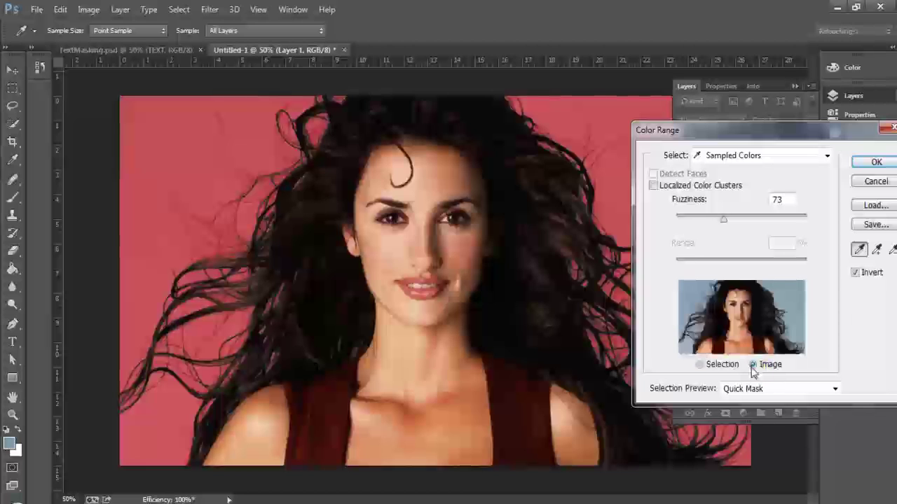
{"action": "left_click", "coordinate": [701, 365]}
{"action": "left_click", "coordinate": [794, 388]}
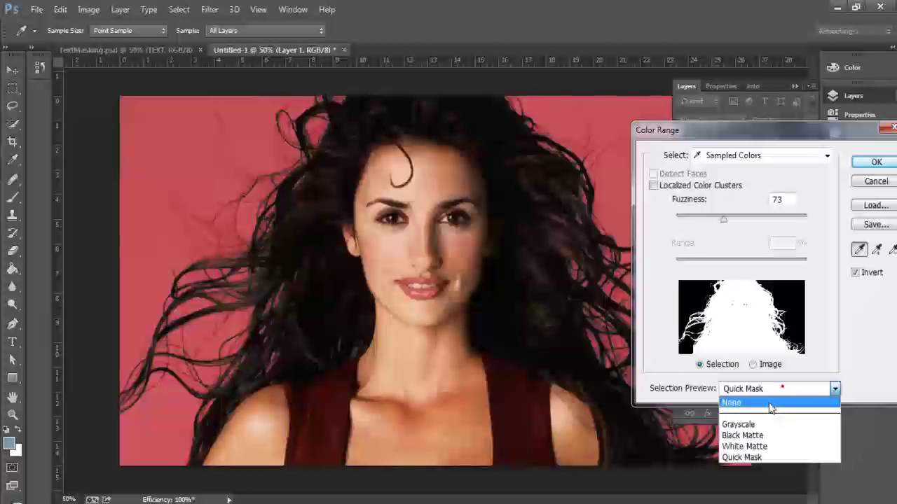
{"action": "left_click", "coordinate": [771, 404]}
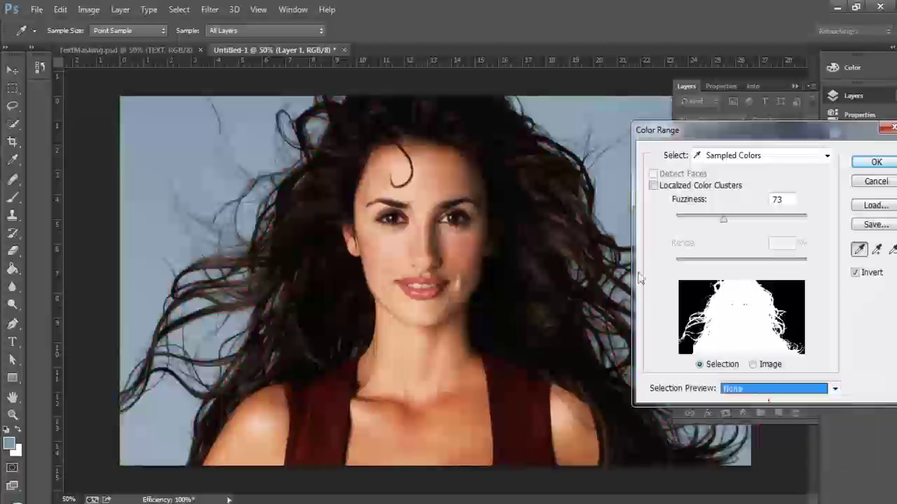
{"action": "left_click", "coordinate": [766, 388]}
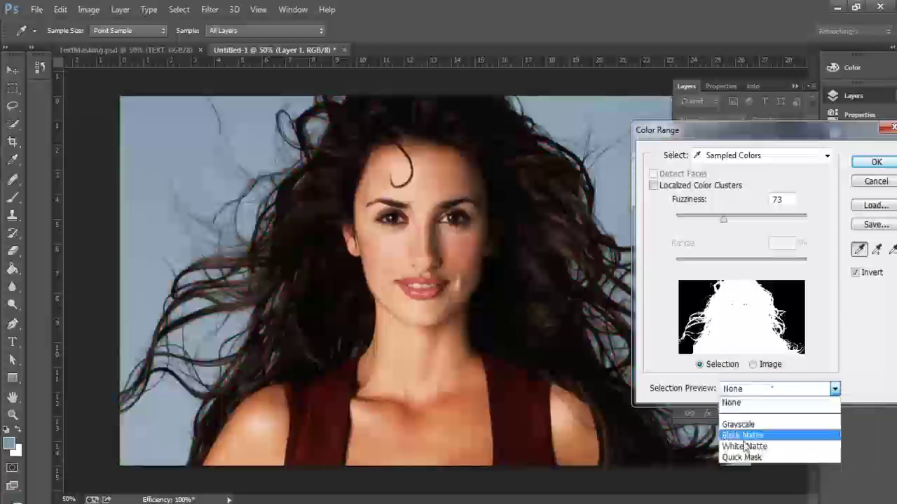
{"action": "left_click", "coordinate": [801, 403]}
Sample the blue backdrop and right-side hair tones, set Fuzziness to 87, and turn Invert off.
{"action": "left_click", "coordinate": [144, 116]}
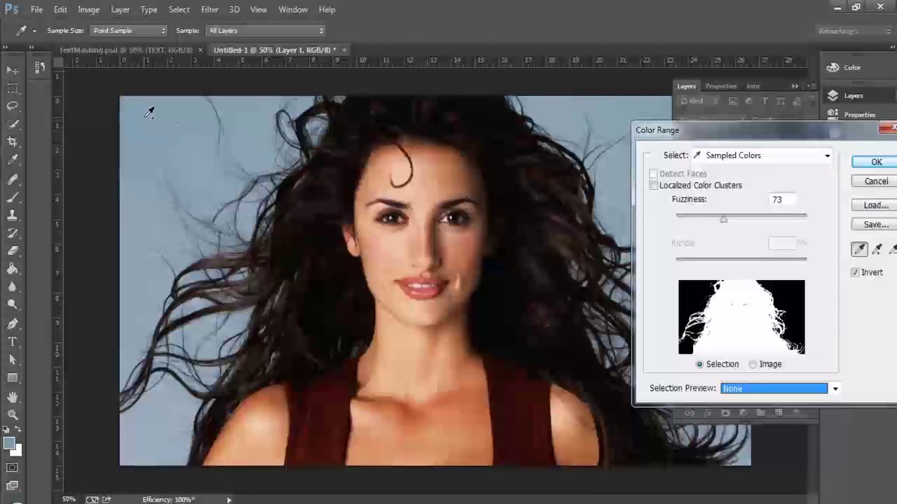
{"action": "left_click", "coordinate": [183, 158]}
{"action": "left_click", "coordinate": [392, 169]}
{"action": "left_click", "coordinate": [168, 118]}
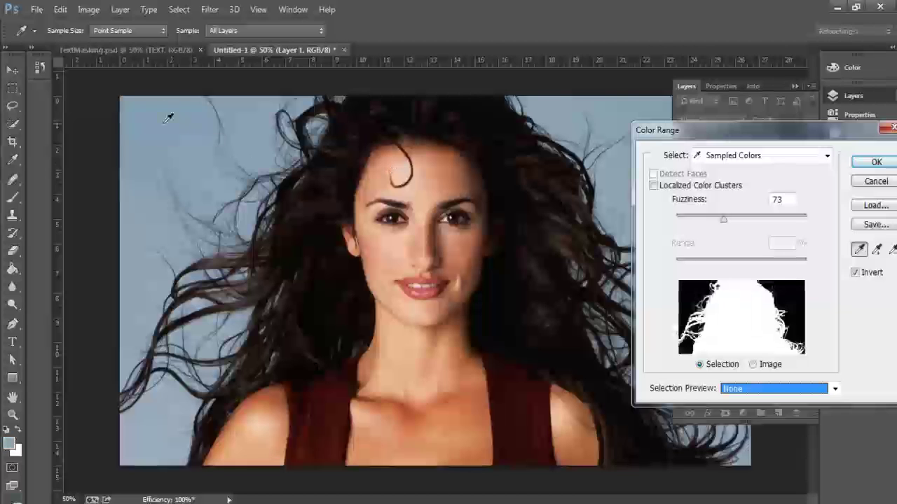
{"action": "left_click", "coordinate": [134, 149]}
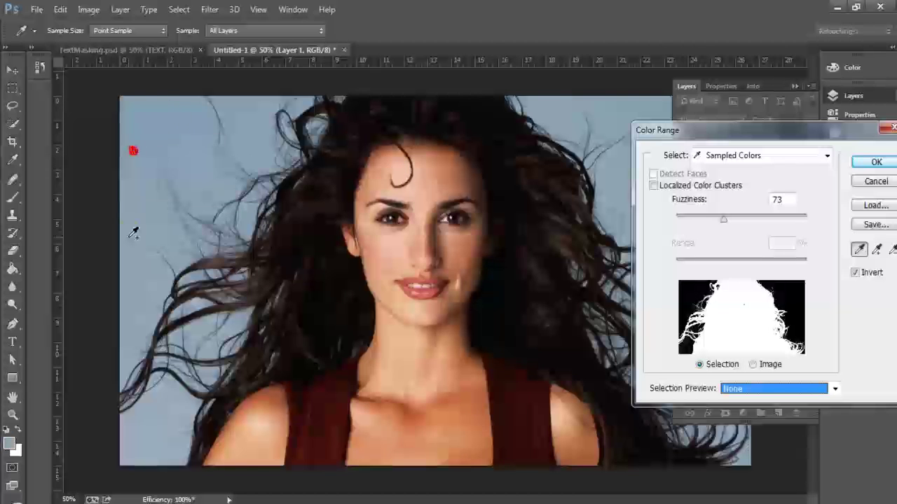
{"action": "left_click", "coordinate": [601, 259]}
{"action": "left_click", "coordinate": [599, 251]}
{"action": "left_click", "coordinate": [610, 224]}
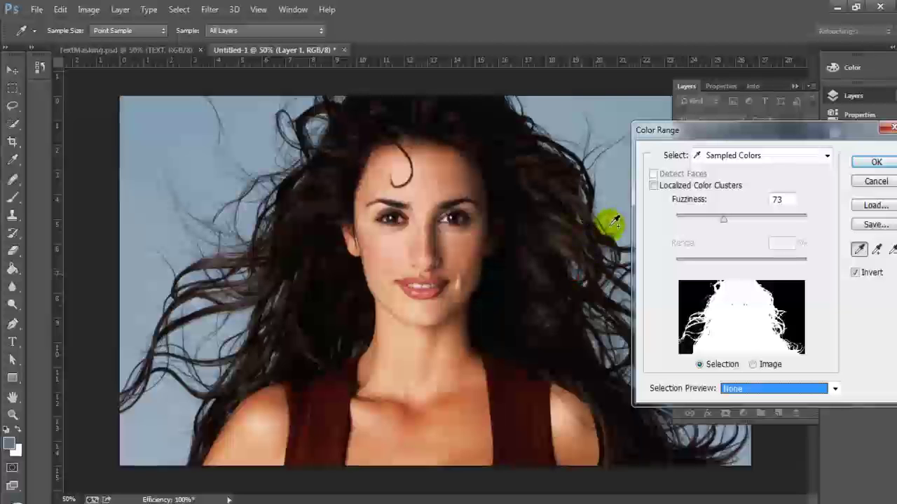
{"action": "left_click", "coordinate": [613, 226]}
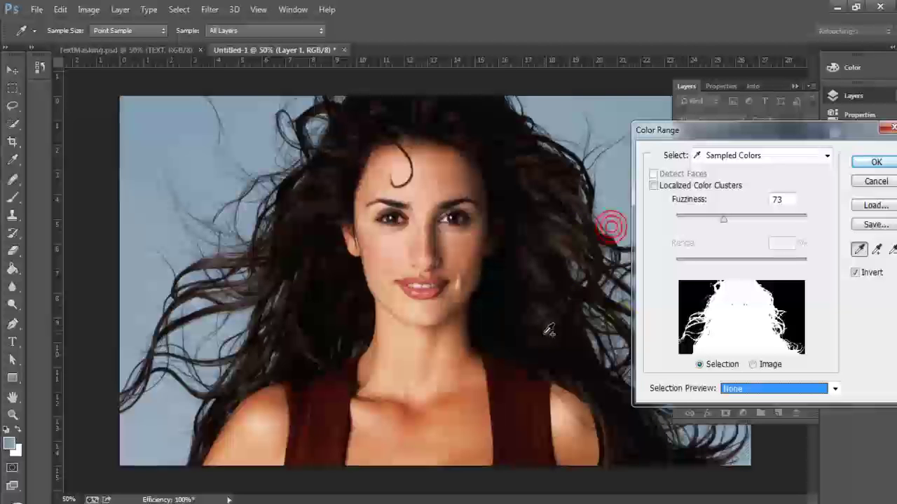
{"action": "mouse_move", "coordinate": [726, 222]}
{"action": "left_mouse_down"}
{"action": "mouse_move", "coordinate": [695, 224]}
{"action": "mouse_move", "coordinate": [736, 229]}
{"action": "left_mouse_up"}
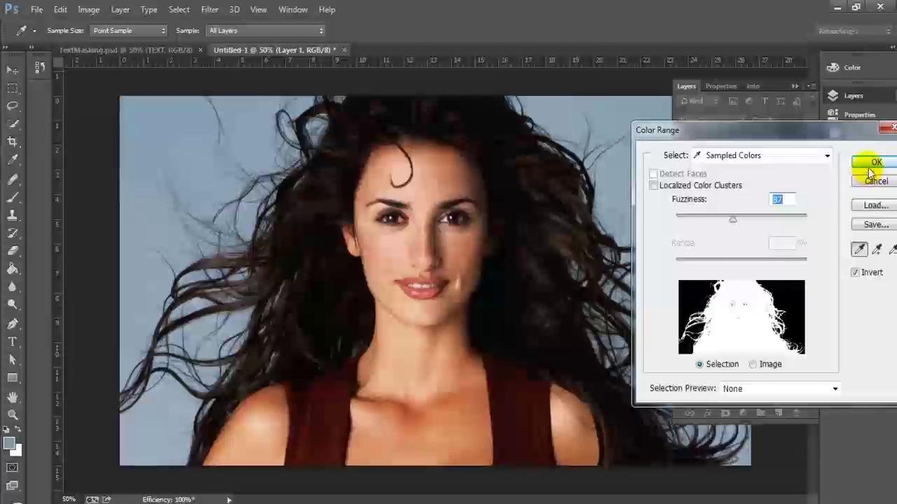
{"action": "left_click", "coordinate": [855, 272]}
Re-enable Invert, accept the Color Range selection, and add the left eye with Quick Selection.
{"action": "left_click", "coordinate": [855, 272]}
{"action": "left_click", "coordinate": [875, 162]}
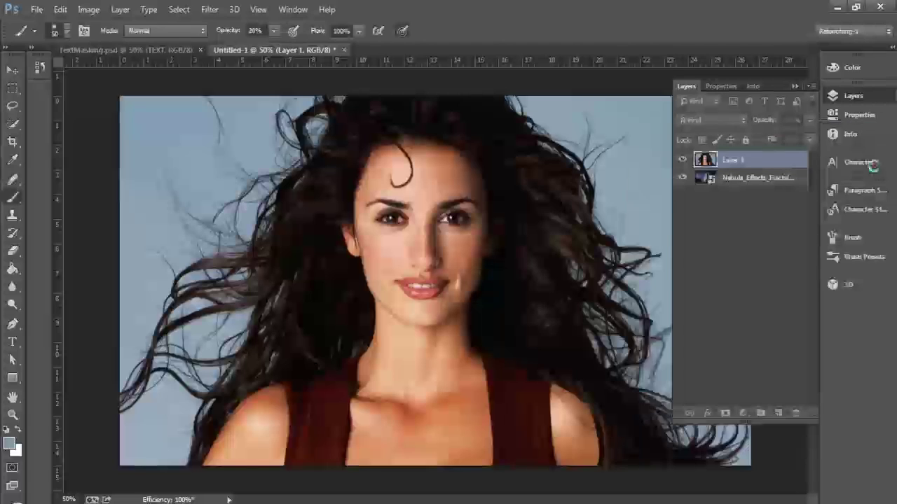
{"action": "key", "text": "w"}
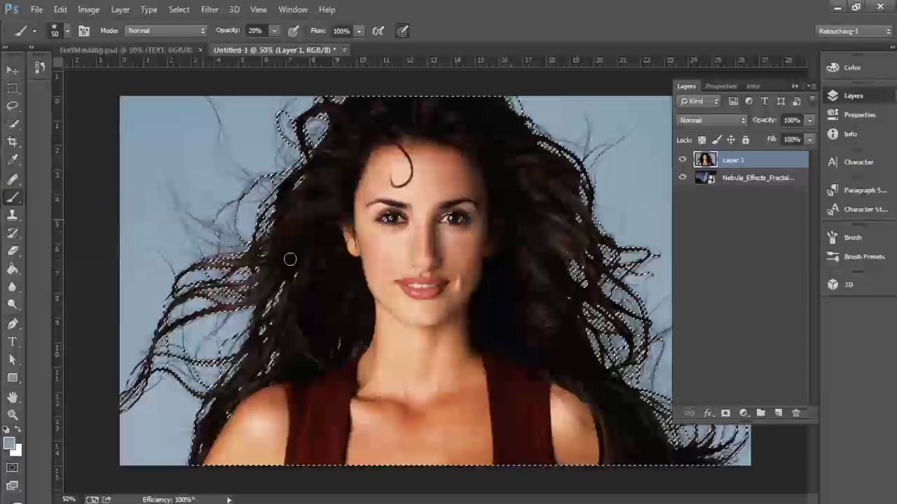
{"action": "left_click", "coordinate": [373, 213]}
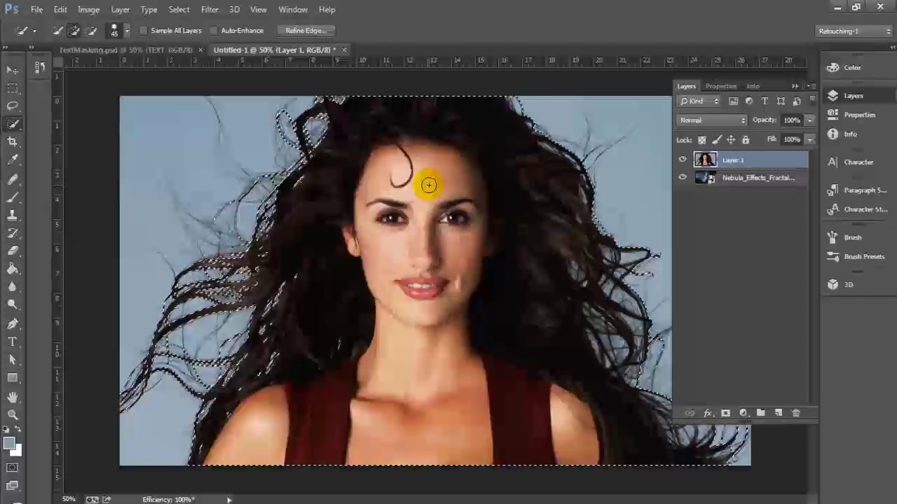
Try a layer mask on Layer 1, undo it, and open Refine Edge.
{"action": "left_click", "coordinate": [724, 414]}
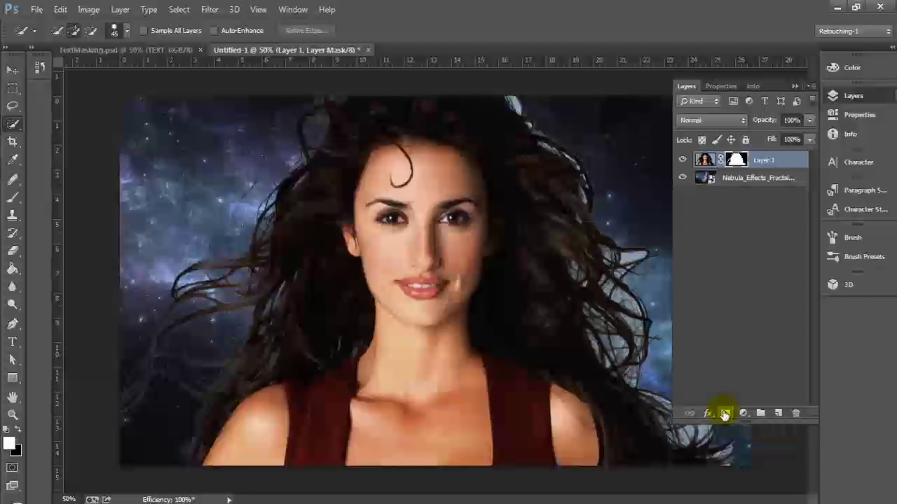
{"action": "key", "text": "ctrl+z"}
{"action": "left_click", "coordinate": [306, 30]}
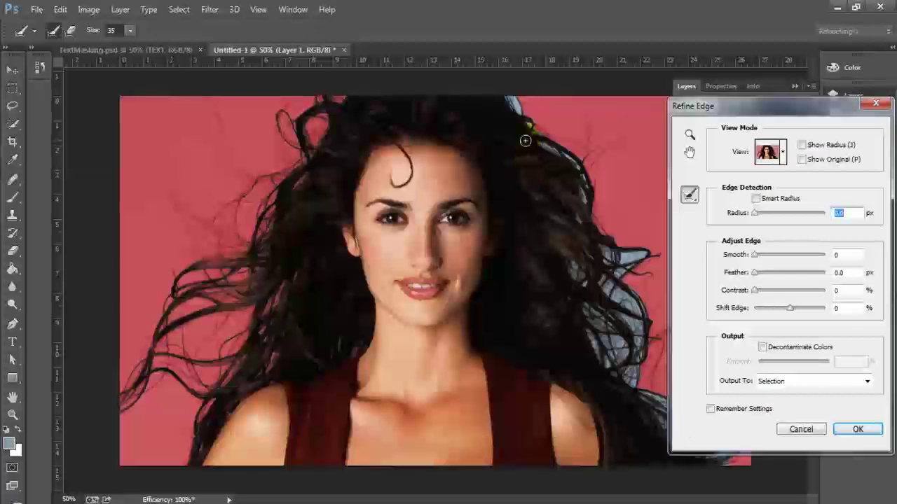
Turn on Smart Radius with a 91.6 px radius and hide the original preview.
{"action": "left_click", "coordinate": [757, 200]}
{"action": "left_click_drag", "start_coordinate": [755, 212], "coordinate": [815, 219]}
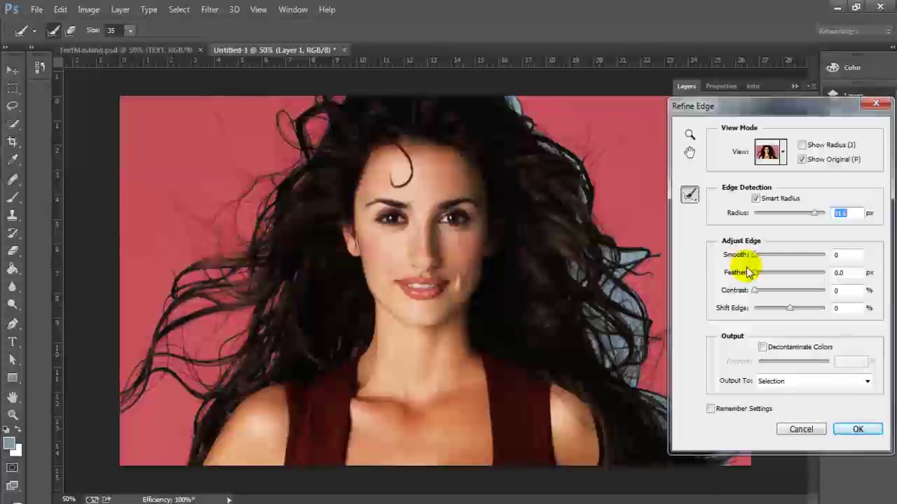
{"action": "key", "text": "p"}
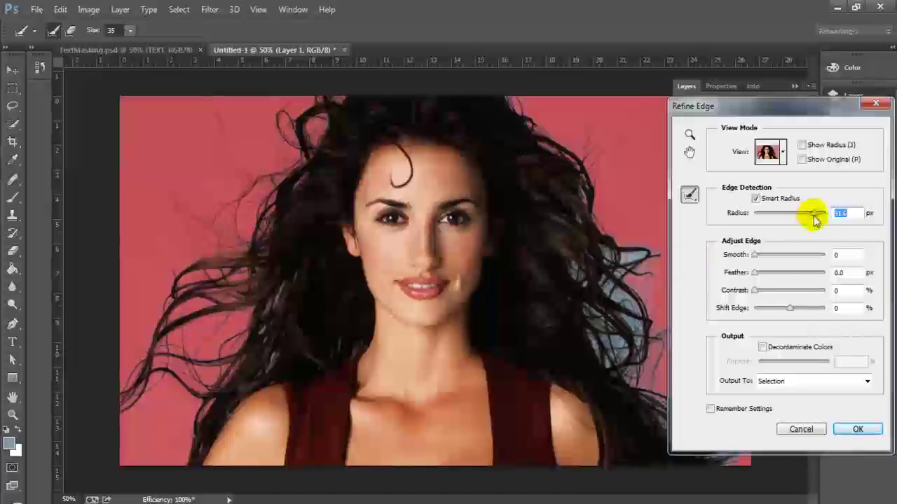
Brush Refine Radius strokes over the upper-right and right-side loose hair strands.
{"action": "mouse_move", "coordinate": [578, 173]}
{"action": "left_mouse_down"}
{"action": "mouse_move", "coordinate": [582, 186]}
{"action": "mouse_move", "coordinate": [527, 113]}
{"action": "mouse_move", "coordinate": [583, 171]}
{"action": "left_mouse_up"}
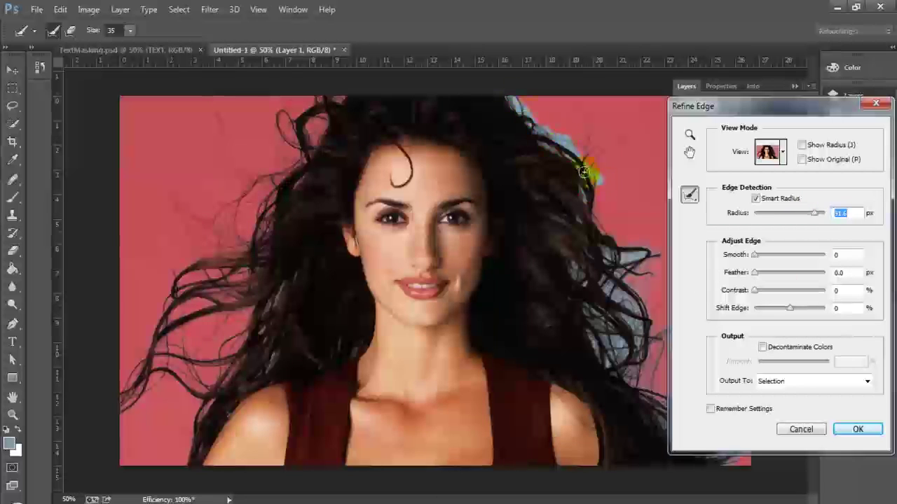
{"action": "left_click_drag", "start_coordinate": [600, 220], "coordinate": [591, 194]}
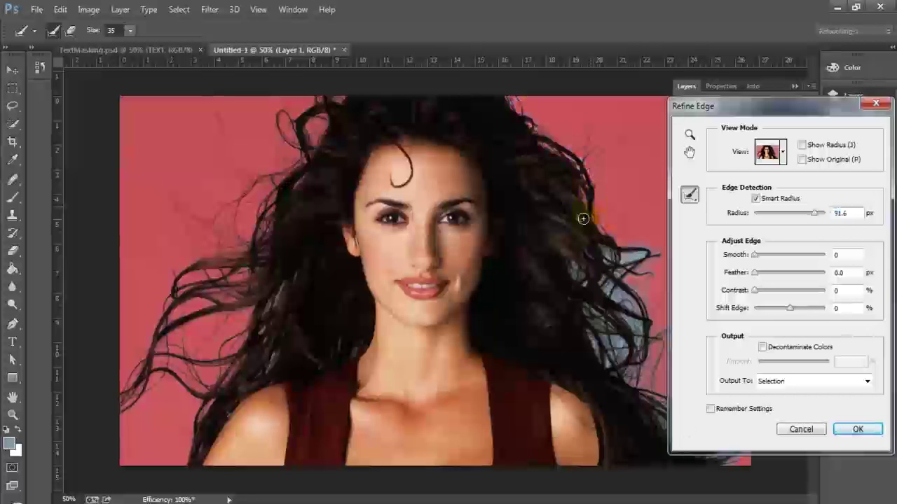
{"action": "mouse_move", "coordinate": [582, 216]}
{"action": "left_mouse_down"}
{"action": "mouse_move", "coordinate": [612, 255]}
{"action": "mouse_move", "coordinate": [651, 253]}
{"action": "mouse_move", "coordinate": [633, 258]}
{"action": "left_mouse_up"}
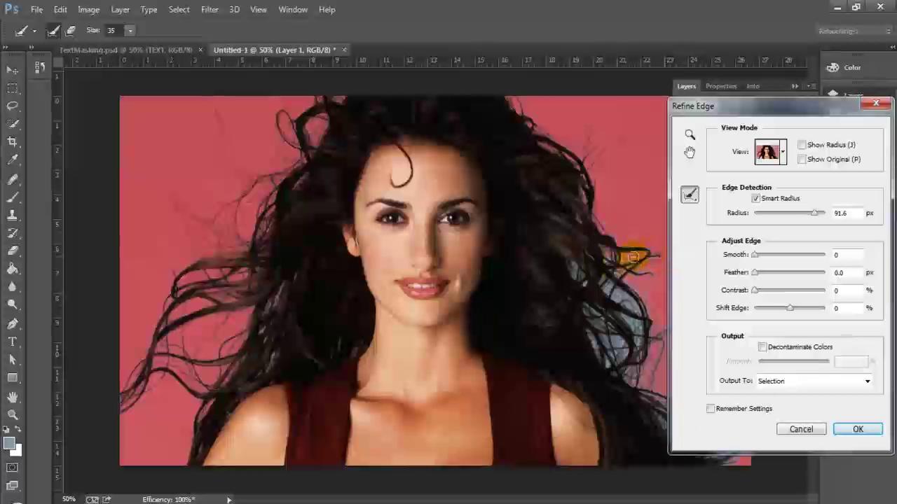
{"action": "mouse_move", "coordinate": [606, 288]}
{"action": "left_mouse_down"}
{"action": "mouse_move", "coordinate": [655, 305]}
{"action": "mouse_move", "coordinate": [624, 284]}
{"action": "mouse_move", "coordinate": [640, 341]}
{"action": "left_mouse_up"}
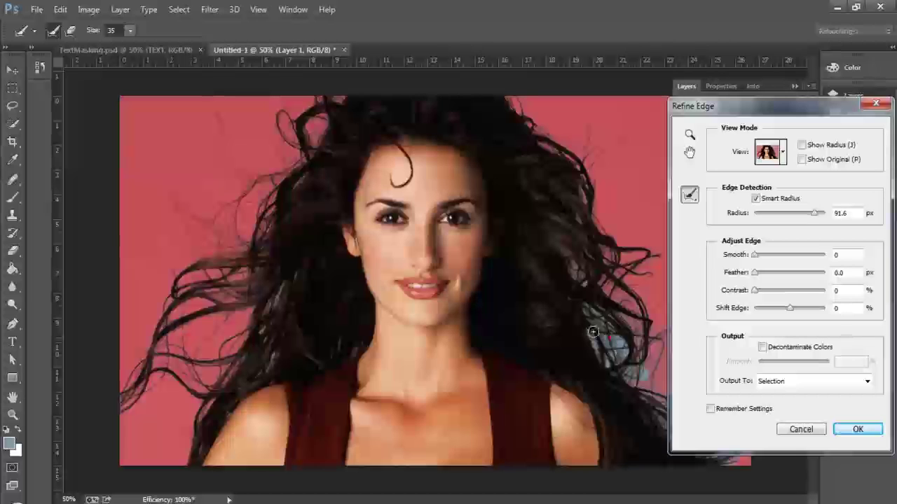
{"action": "mouse_move", "coordinate": [655, 397]}
{"action": "left_mouse_down"}
{"action": "mouse_move", "coordinate": [637, 380]}
{"action": "mouse_move", "coordinate": [637, 364]}
{"action": "mouse_move", "coordinate": [664, 396]}
{"action": "left_mouse_up"}
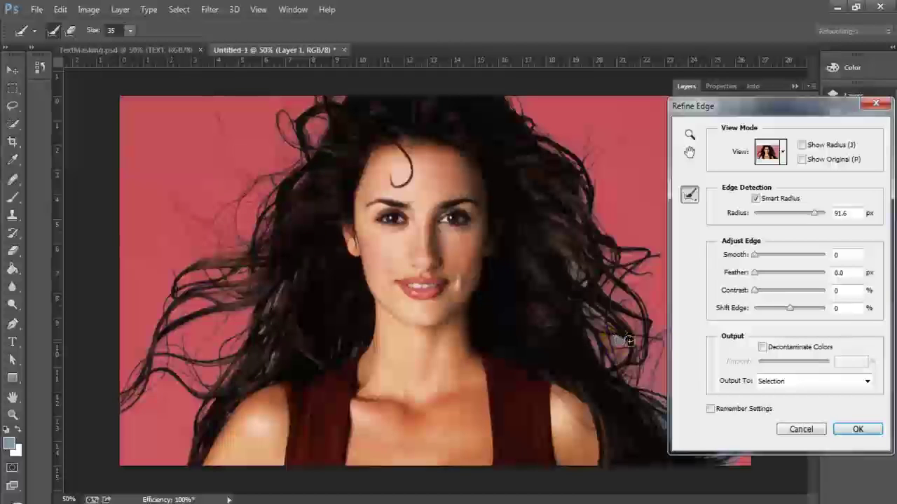
{"action": "left_click_drag", "start_coordinate": [621, 337], "coordinate": [659, 283]}
{"action": "mouse_move", "coordinate": [629, 342]}
{"action": "left_mouse_down"}
{"action": "mouse_move", "coordinate": [586, 308]}
{"action": "mouse_move", "coordinate": [635, 326]}
{"action": "mouse_move", "coordinate": [572, 298]}
{"action": "mouse_move", "coordinate": [663, 324]}
{"action": "left_mouse_up"}
{"action": "key", "text": "p"}
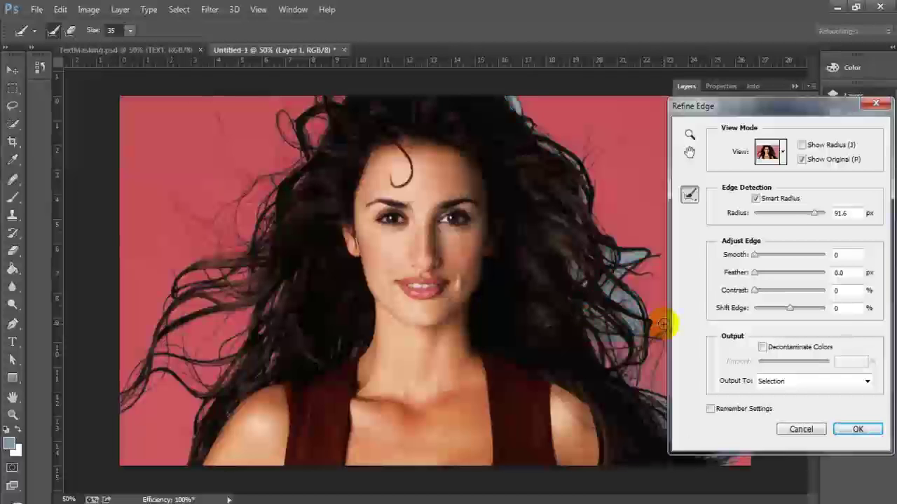
{"action": "key", "text": "p"}
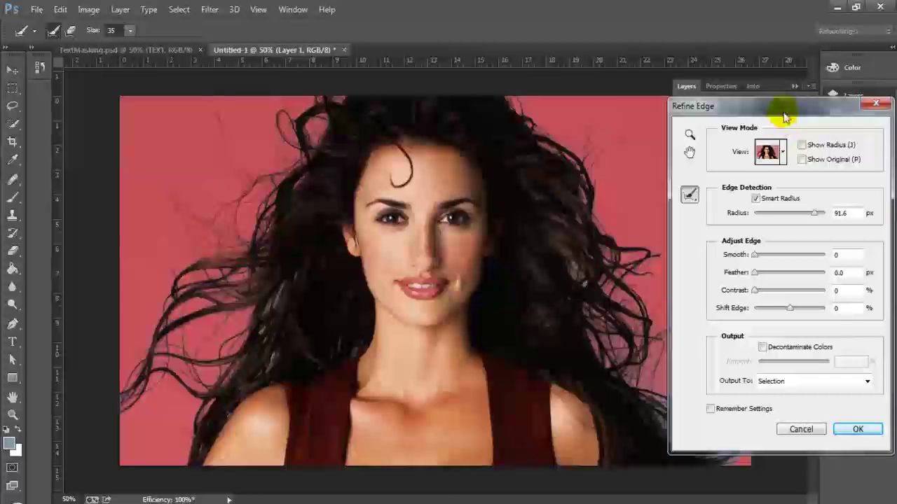
Move the dialog aside, hide the Layers panel, and brush more right and lower-right hair.
{"action": "left_click_drag", "start_coordinate": [785, 116], "coordinate": [387, 101]}
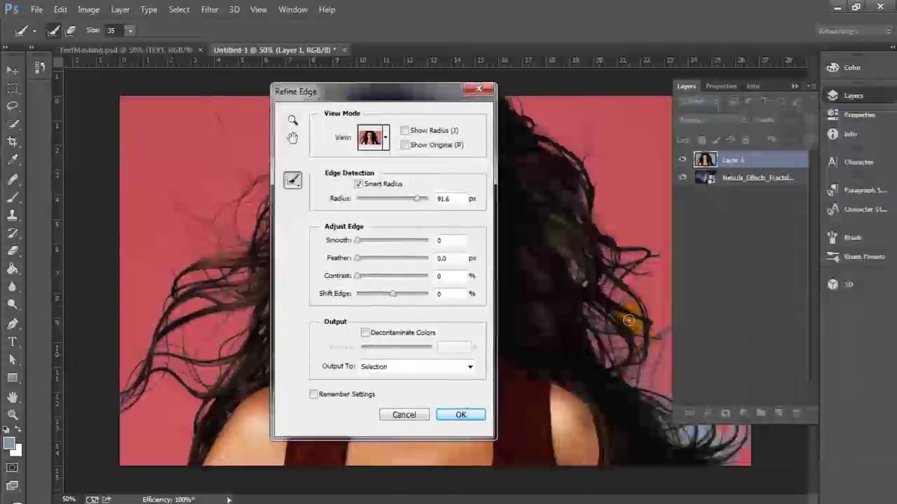
{"action": "left_click", "coordinate": [795, 87]}
{"action": "mouse_move", "coordinate": [693, 433]}
{"action": "left_mouse_down"}
{"action": "mouse_move", "coordinate": [714, 402]}
{"action": "mouse_move", "coordinate": [701, 389]}
{"action": "mouse_move", "coordinate": [693, 417]}
{"action": "mouse_move", "coordinate": [708, 351]}
{"action": "mouse_move", "coordinate": [731, 404]}
{"action": "mouse_move", "coordinate": [727, 430]}
{"action": "mouse_move", "coordinate": [697, 449]}
{"action": "mouse_move", "coordinate": [721, 370]}
{"action": "left_mouse_up"}
{"action": "left_click_drag", "start_coordinate": [630, 308], "coordinate": [723, 305]}
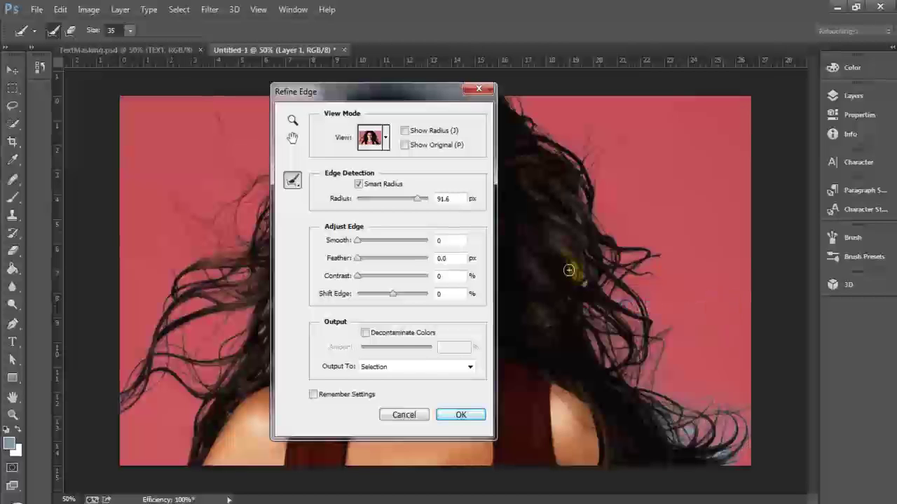
{"action": "left_click_drag", "start_coordinate": [615, 275], "coordinate": [745, 250]}
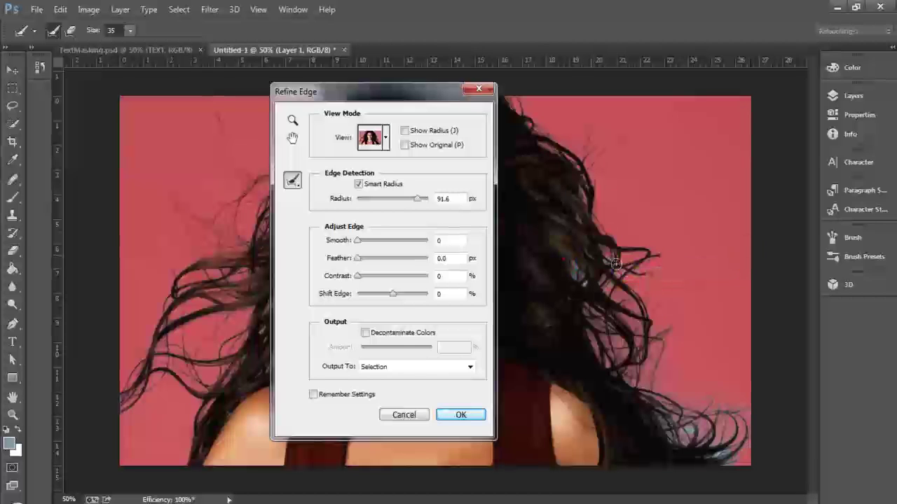
{"action": "left_click_drag", "start_coordinate": [601, 261], "coordinate": [747, 272]}
{"action": "mouse_move", "coordinate": [739, 415]}
{"action": "left_mouse_down"}
{"action": "mouse_move", "coordinate": [680, 414]}
{"action": "mouse_move", "coordinate": [664, 424]}
{"action": "mouse_move", "coordinate": [705, 440]}
{"action": "mouse_move", "coordinate": [674, 424]}
{"action": "mouse_move", "coordinate": [712, 413]}
{"action": "mouse_move", "coordinate": [710, 435]}
{"action": "mouse_move", "coordinate": [705, 396]}
{"action": "mouse_move", "coordinate": [696, 394]}
{"action": "mouse_move", "coordinate": [716, 433]}
{"action": "mouse_move", "coordinate": [724, 402]}
{"action": "mouse_move", "coordinate": [713, 367]}
{"action": "mouse_move", "coordinate": [712, 376]}
{"action": "mouse_move", "coordinate": [680, 369]}
{"action": "mouse_move", "coordinate": [689, 319]}
{"action": "mouse_move", "coordinate": [646, 348]}
{"action": "mouse_move", "coordinate": [669, 332]}
{"action": "left_mouse_up"}
{"action": "mouse_move", "coordinate": [715, 419]}
{"action": "left_mouse_down"}
{"action": "mouse_move", "coordinate": [696, 450]}
{"action": "mouse_move", "coordinate": [709, 428]}
{"action": "mouse_move", "coordinate": [685, 412]}
{"action": "mouse_move", "coordinate": [723, 436]}
{"action": "mouse_move", "coordinate": [700, 440]}
{"action": "mouse_move", "coordinate": [702, 431]}
{"action": "mouse_move", "coordinate": [735, 467]}
{"action": "mouse_move", "coordinate": [742, 411]}
{"action": "mouse_move", "coordinate": [749, 413]}
{"action": "mouse_move", "coordinate": [734, 422]}
{"action": "mouse_move", "coordinate": [720, 329]}
{"action": "mouse_move", "coordinate": [741, 366]}
{"action": "mouse_move", "coordinate": [756, 433]}
{"action": "mouse_move", "coordinate": [724, 414]}
{"action": "mouse_move", "coordinate": [719, 393]}
{"action": "mouse_move", "coordinate": [693, 414]}
{"action": "mouse_move", "coordinate": [718, 433]}
{"action": "mouse_move", "coordinate": [692, 409]}
{"action": "left_mouse_up"}
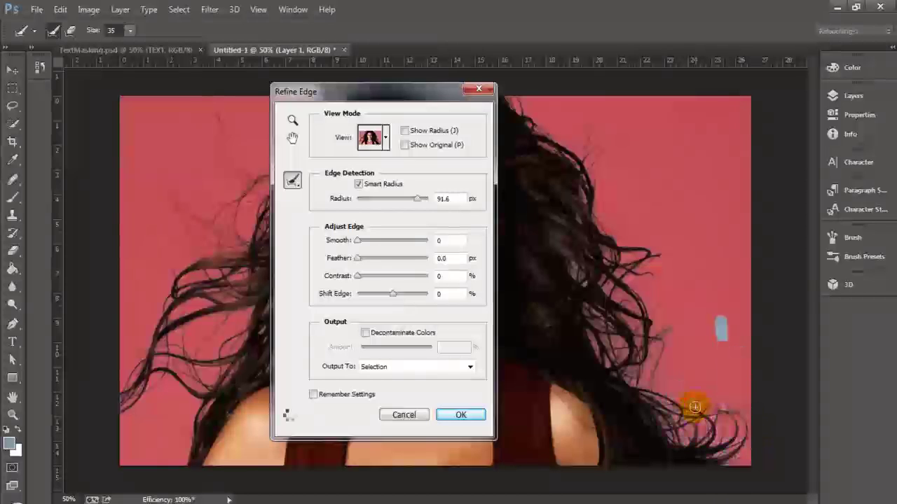
{"action": "left_click_drag", "start_coordinate": [623, 281], "coordinate": [655, 320]}
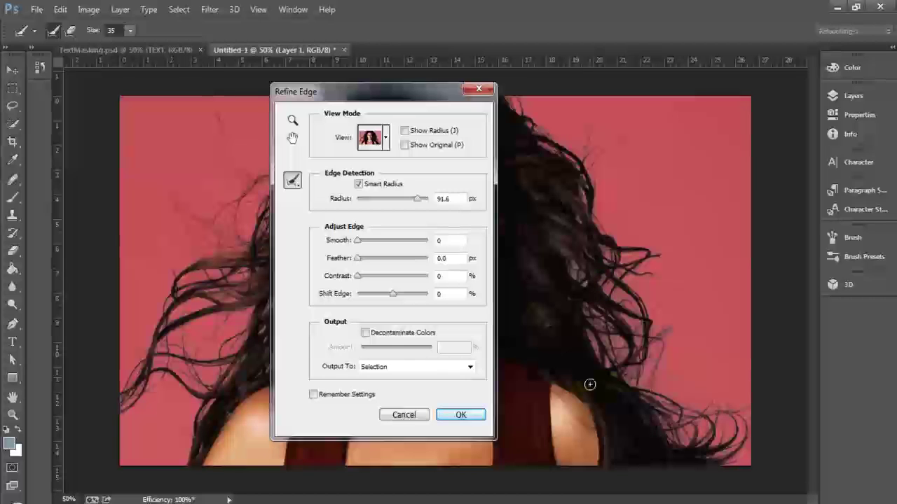
Brush refinement over the left-side hair edge and move the dialog off the hair.
{"action": "left_click_drag", "start_coordinate": [219, 259], "coordinate": [162, 208]}
{"action": "left_click_drag", "start_coordinate": [184, 355], "coordinate": [125, 361]}
{"action": "mouse_move", "coordinate": [419, 98]}
{"action": "left_mouse_down"}
{"action": "mouse_move", "coordinate": [733, 72]}
{"action": "mouse_move", "coordinate": [833, 128]}
{"action": "mouse_move", "coordinate": [789, 117]}
{"action": "left_mouse_up"}
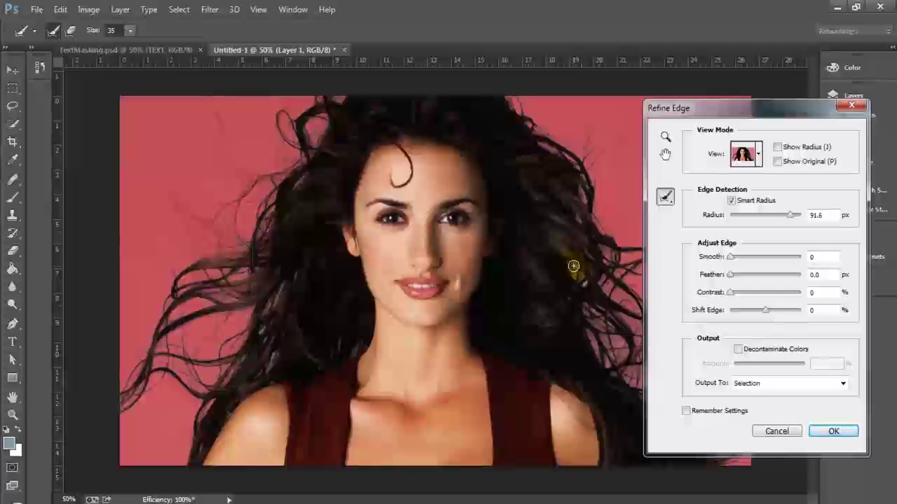
Turn on Decontaminate Colors at 100%, outputting to New Layer with Layer Mask.
{"action": "left_click_drag", "start_coordinate": [573, 150], "coordinate": [597, 184]}
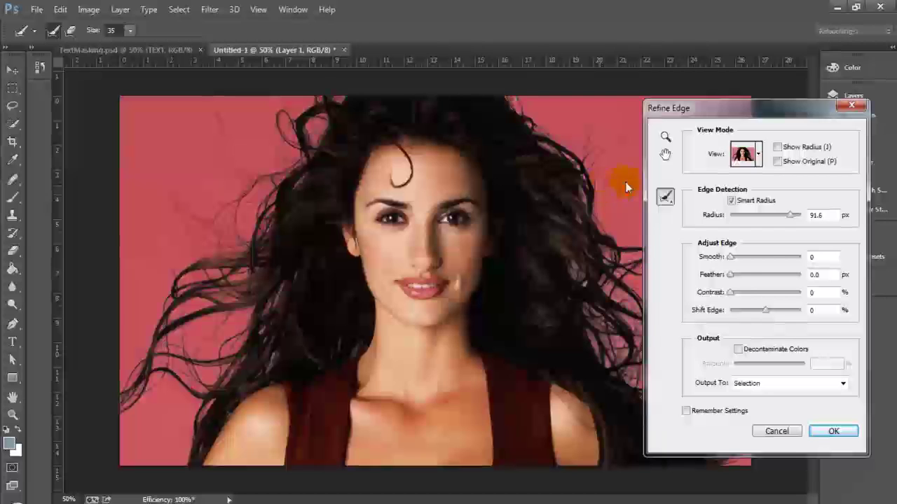
{"action": "left_click", "coordinate": [738, 349]}
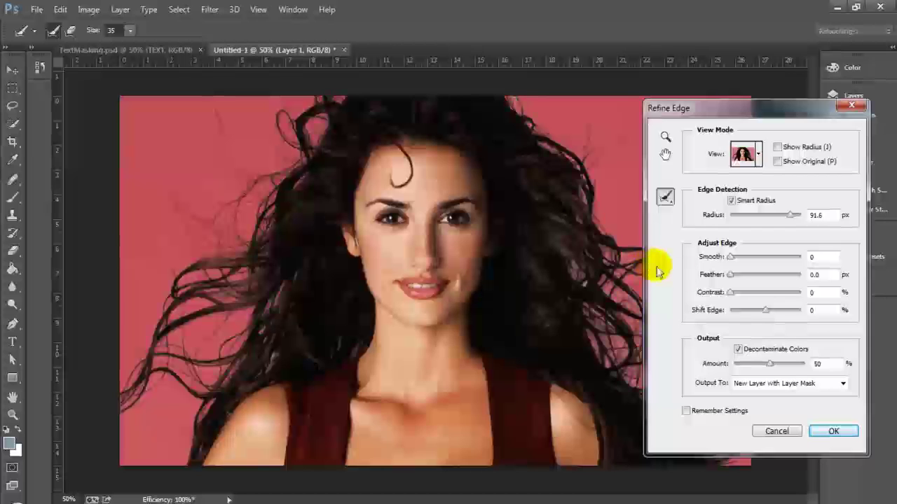
{"action": "left_click_drag", "start_coordinate": [779, 368], "coordinate": [798, 371]}
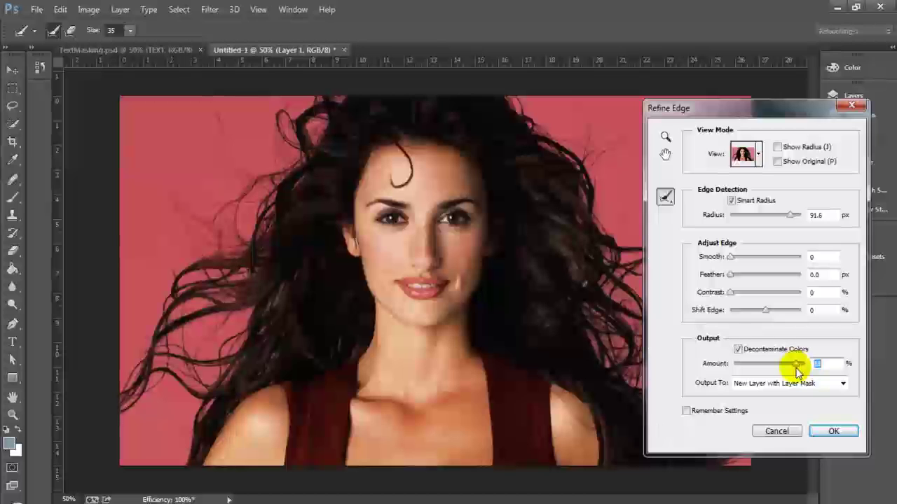
{"action": "left_click_drag", "start_coordinate": [797, 370], "coordinate": [804, 376]}
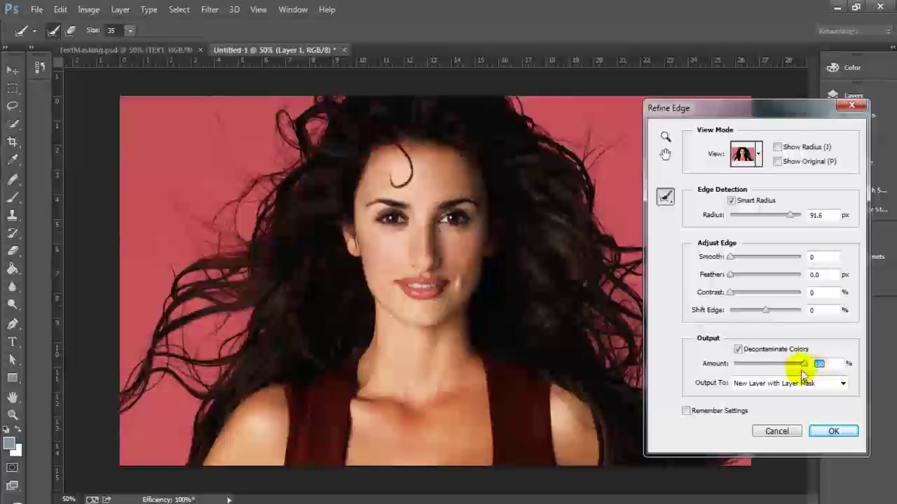
Brush more Refine Radius strokes over the right-side and far-right hair ends.
{"action": "left_click_drag", "start_coordinate": [743, 110], "coordinate": [820, 114]}
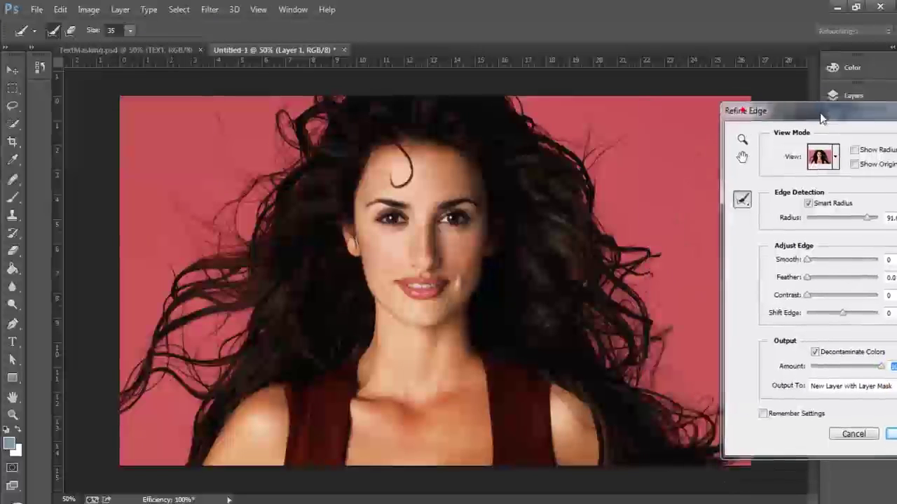
{"action": "left_click", "coordinate": [648, 338]}
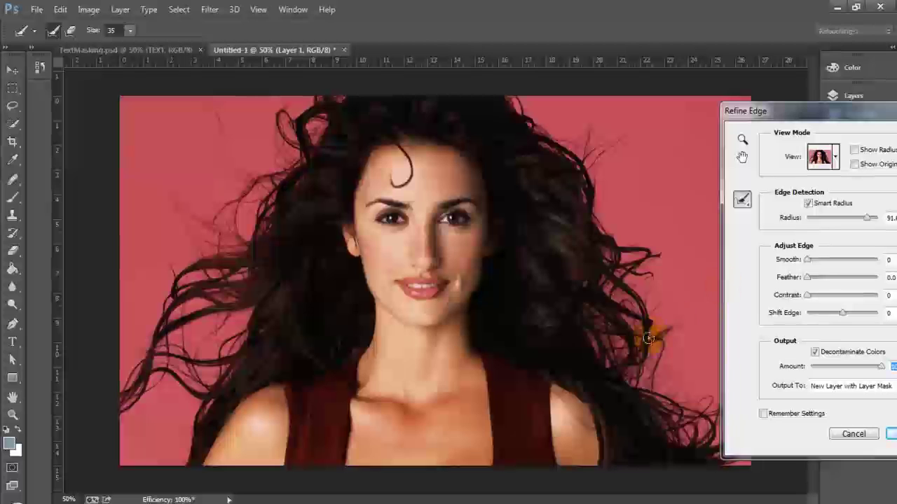
{"action": "left_click_drag", "start_coordinate": [686, 318], "coordinate": [661, 336]}
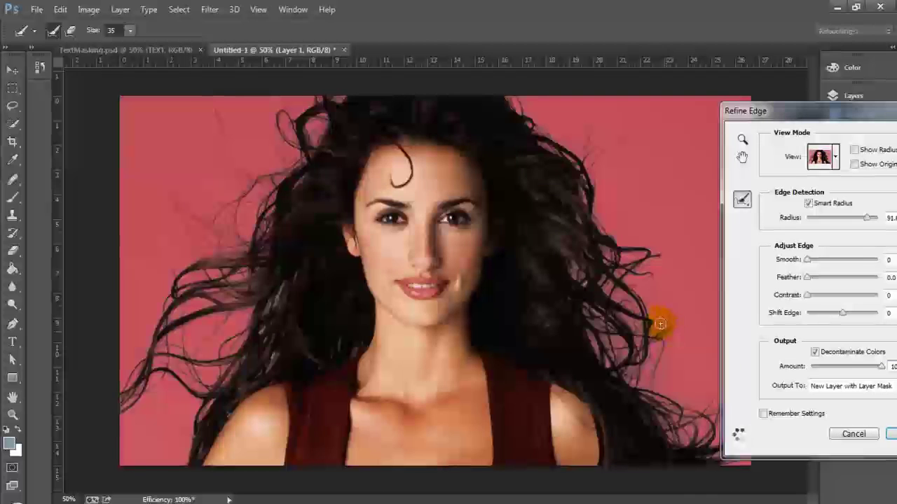
{"action": "mouse_move", "coordinate": [673, 427]}
{"action": "left_mouse_down"}
{"action": "mouse_move", "coordinate": [660, 406]}
{"action": "mouse_move", "coordinate": [677, 442]}
{"action": "mouse_move", "coordinate": [703, 413]}
{"action": "mouse_move", "coordinate": [666, 429]}
{"action": "mouse_move", "coordinate": [695, 397]}
{"action": "mouse_move", "coordinate": [711, 428]}
{"action": "mouse_move", "coordinate": [697, 394]}
{"action": "mouse_move", "coordinate": [699, 418]}
{"action": "mouse_move", "coordinate": [694, 381]}
{"action": "left_mouse_up"}
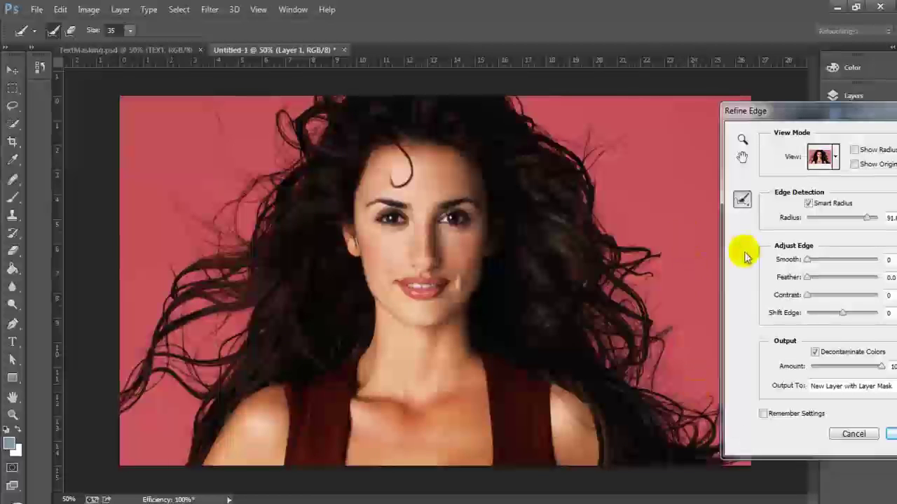
Preview the cut-out On Black and pull Shift Edge inward to -10%.
{"action": "left_click", "coordinate": [834, 161]}
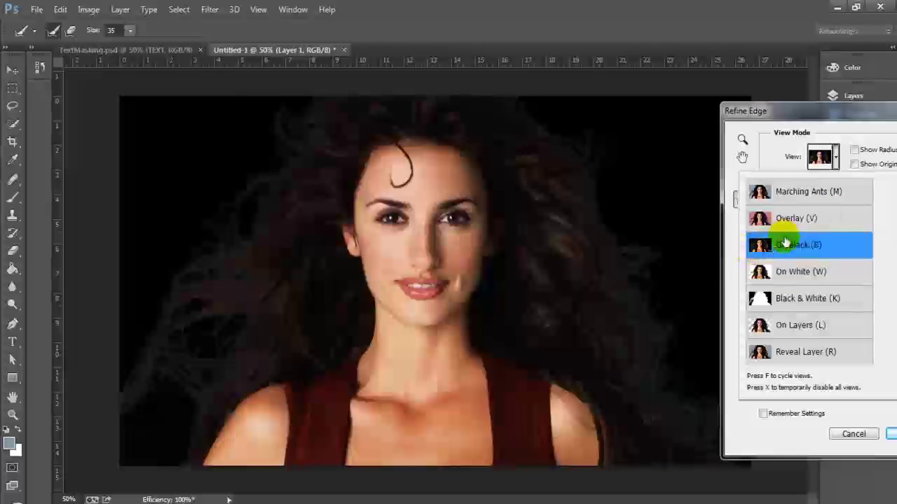
{"action": "left_click_drag", "start_coordinate": [843, 117], "coordinate": [737, 89]}
{"action": "left_click", "coordinate": [739, 289]}
{"action": "left_click_drag", "start_coordinate": [739, 288], "coordinate": [729, 294]}
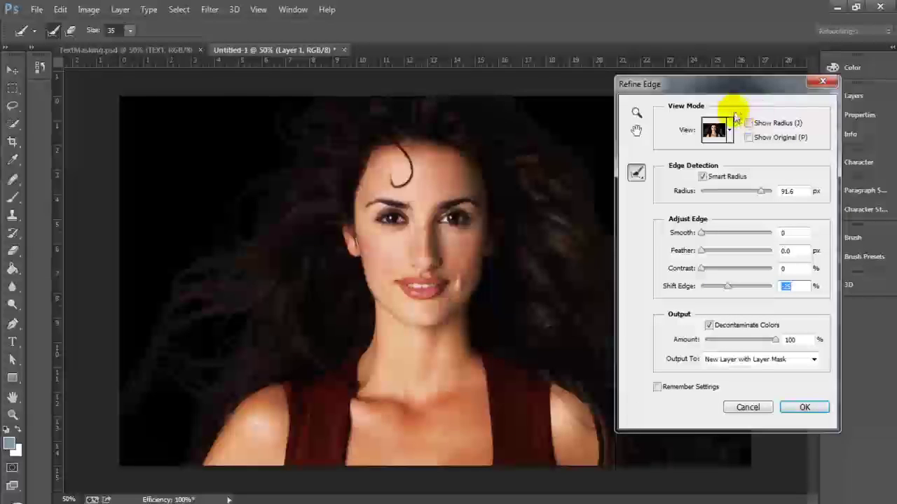
{"action": "left_click_drag", "start_coordinate": [740, 93], "coordinate": [804, 49]}
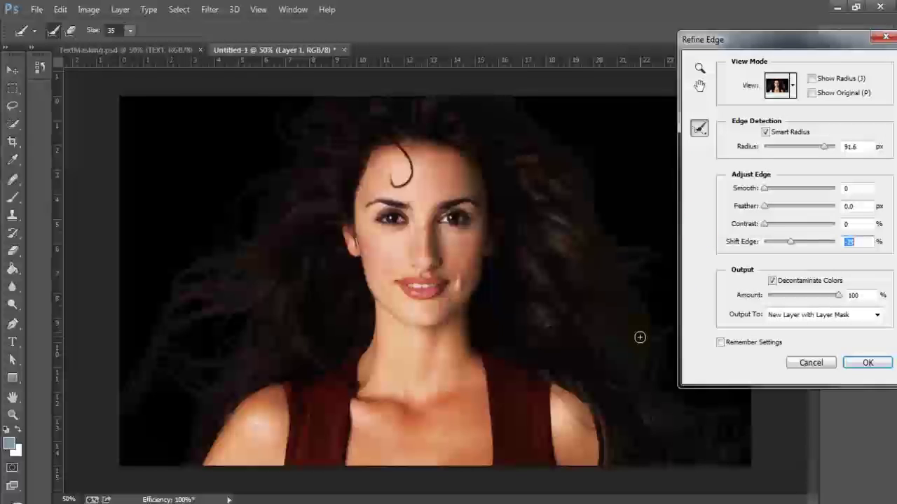
Cycle the View preview through On White, On Black, Overlay and Black & White, ending On White.
{"action": "left_click", "coordinate": [782, 84]}
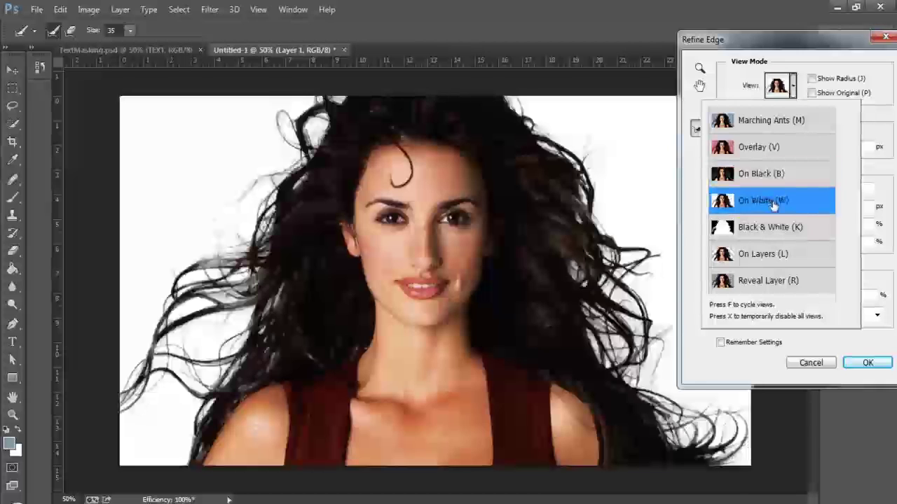
{"action": "left_click", "coordinate": [774, 204]}
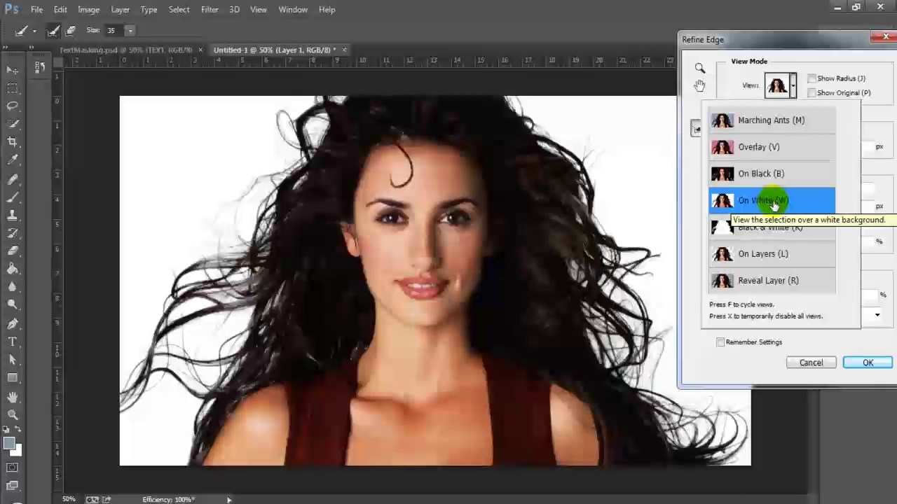
{"action": "left_click", "coordinate": [771, 177]}
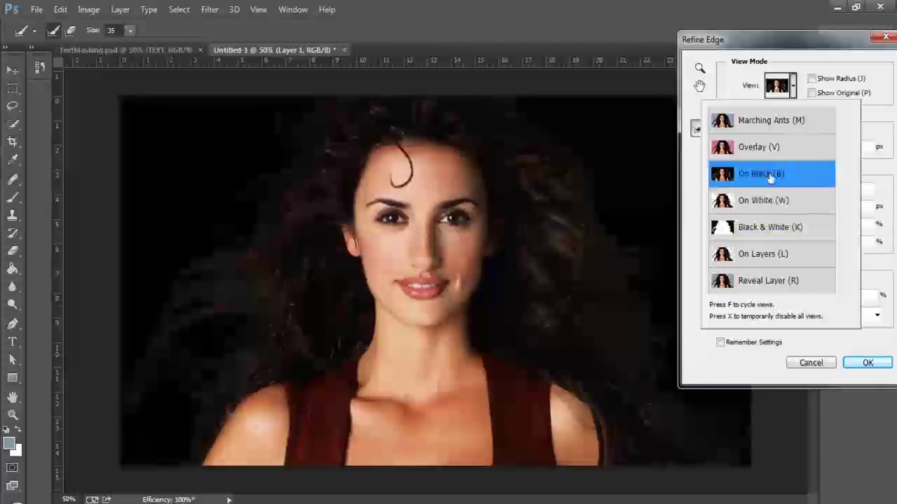
{"action": "left_click", "coordinate": [775, 149]}
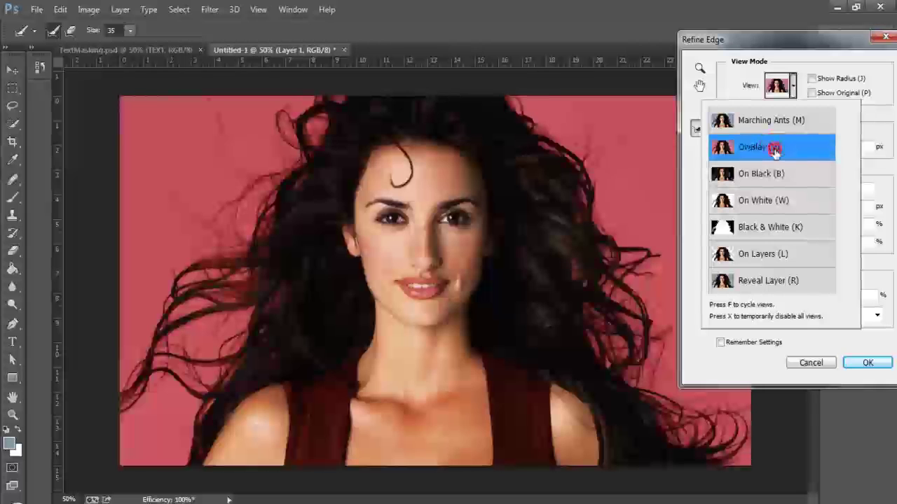
{"action": "left_click", "coordinate": [767, 227]}
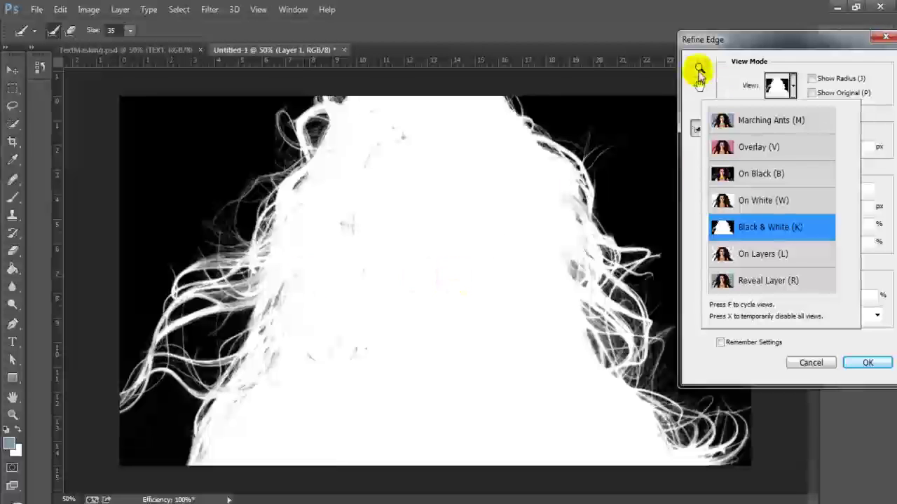
{"action": "left_click", "coordinate": [724, 43]}
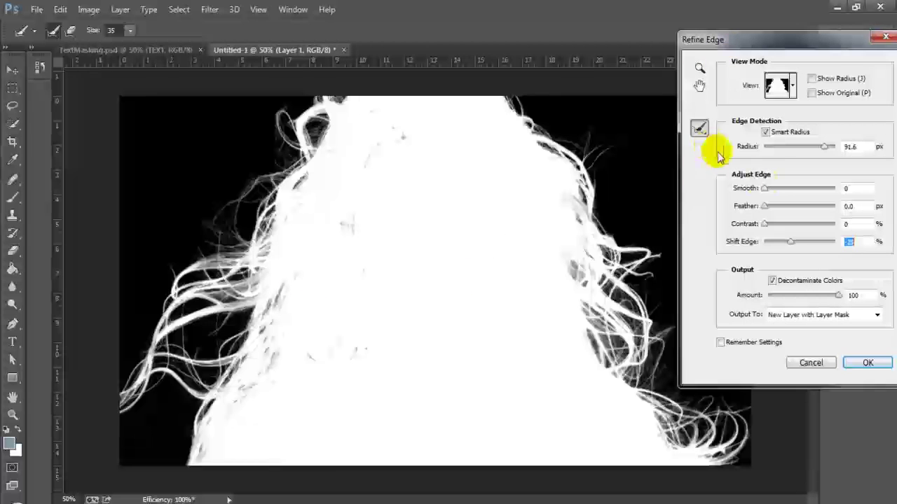
{"action": "left_click", "coordinate": [699, 130]}
{"action": "left_click", "coordinate": [779, 84]}
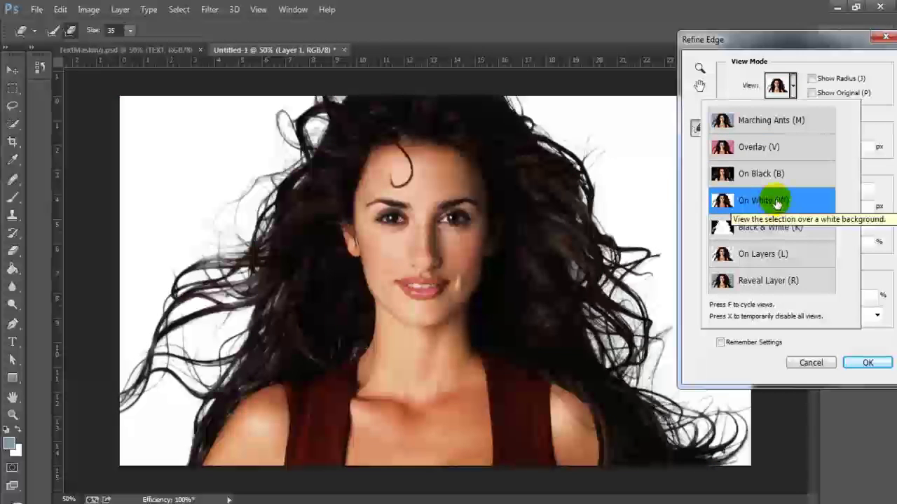
Set edge Smooth to 2 and Contrast to 3, keeping the white preview.
{"action": "left_click", "coordinate": [693, 202]}
{"action": "left_click", "coordinate": [769, 189]}
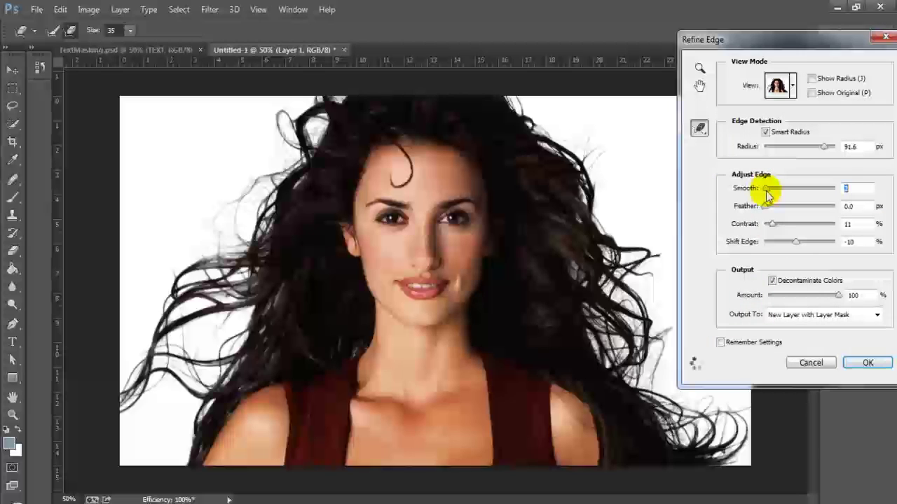
{"action": "left_click", "coordinate": [771, 224]}
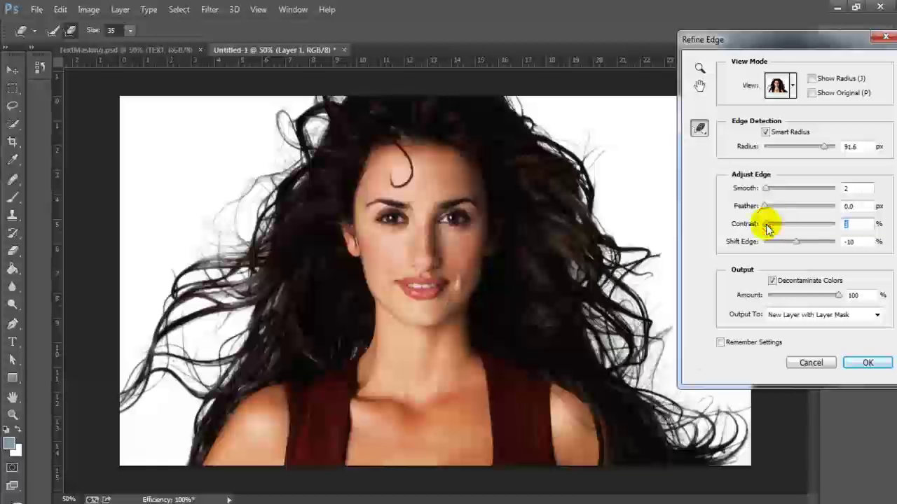
Erase refinement on the left hair strands, then re-brush them with Refine Radius.
{"action": "mouse_move", "coordinate": [224, 304]}
{"action": "left_mouse_down"}
{"action": "mouse_move", "coordinate": [261, 300]}
{"action": "mouse_move", "coordinate": [285, 285]}
{"action": "mouse_move", "coordinate": [226, 306]}
{"action": "left_mouse_up"}
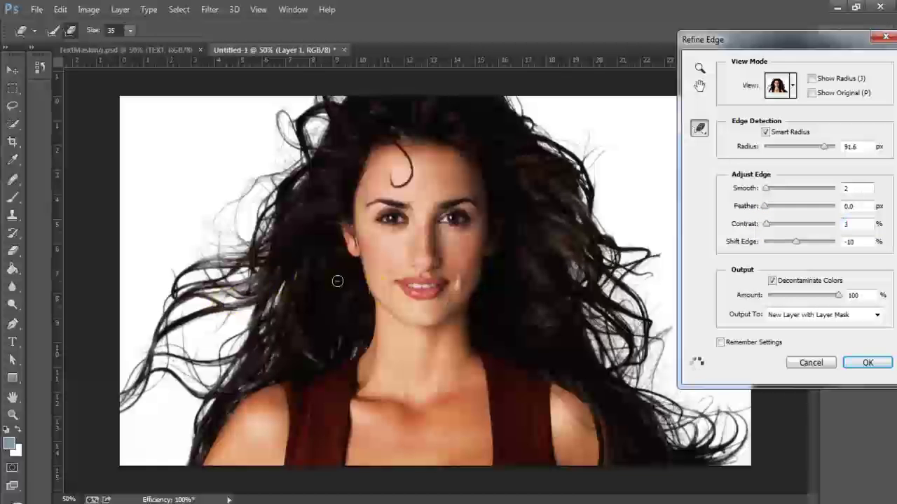
{"action": "left_click", "coordinate": [700, 130]}
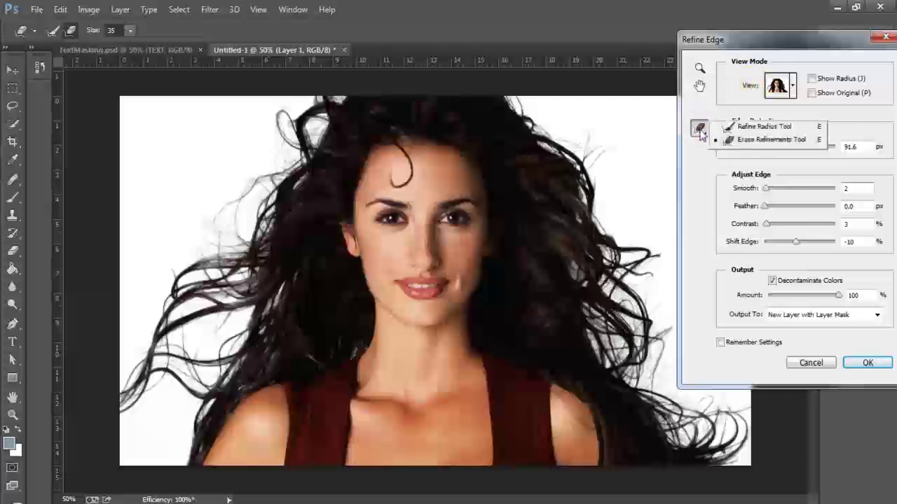
{"action": "left_click", "coordinate": [733, 143]}
{"action": "mouse_move", "coordinate": [270, 292]}
{"action": "left_mouse_down"}
{"action": "mouse_move", "coordinate": [240, 301]}
{"action": "mouse_move", "coordinate": [248, 297]}
{"action": "mouse_move", "coordinate": [205, 294]}
{"action": "left_mouse_up"}
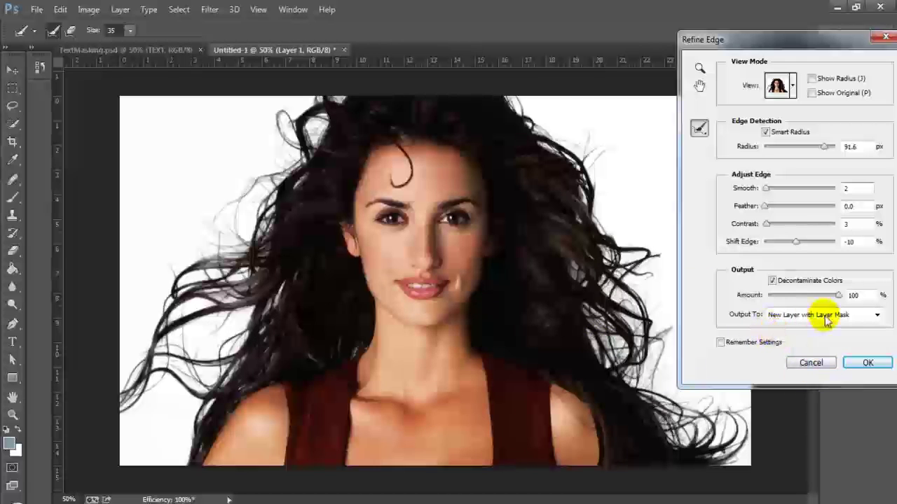
Apply Refine Edge to output the woman as a new layer with layer mask.
{"action": "left_click", "coordinate": [866, 363]}
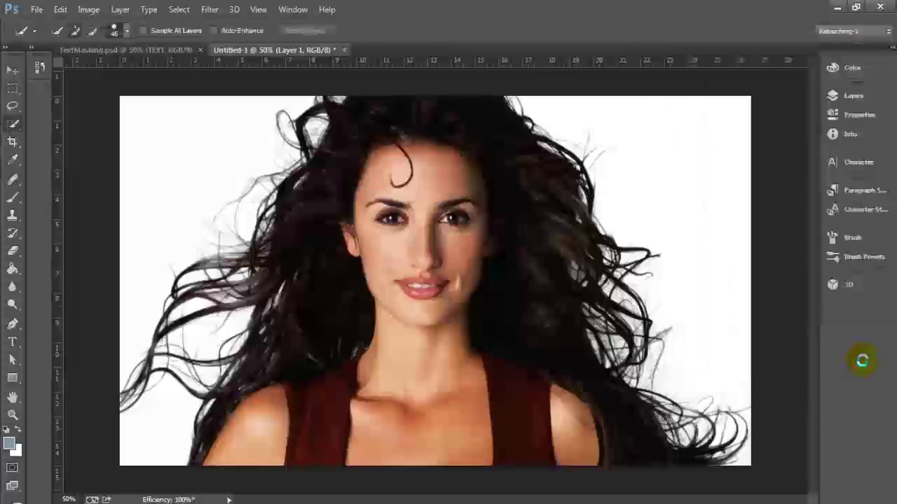